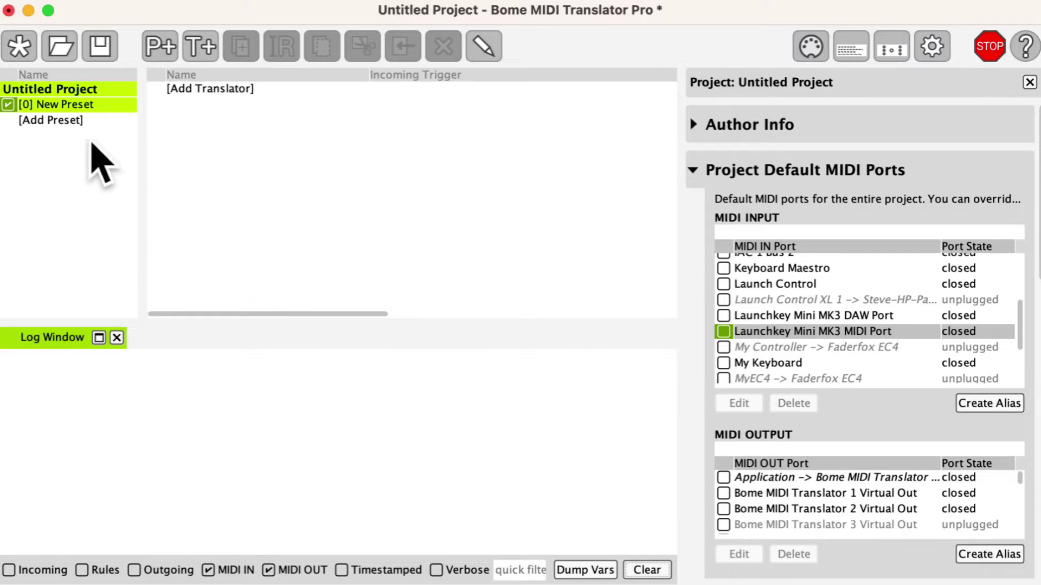
# Step: Rename the preset to Perform-w-parameters and set its MIDI input to My Keyboard
pyautogui.click(64, 105)
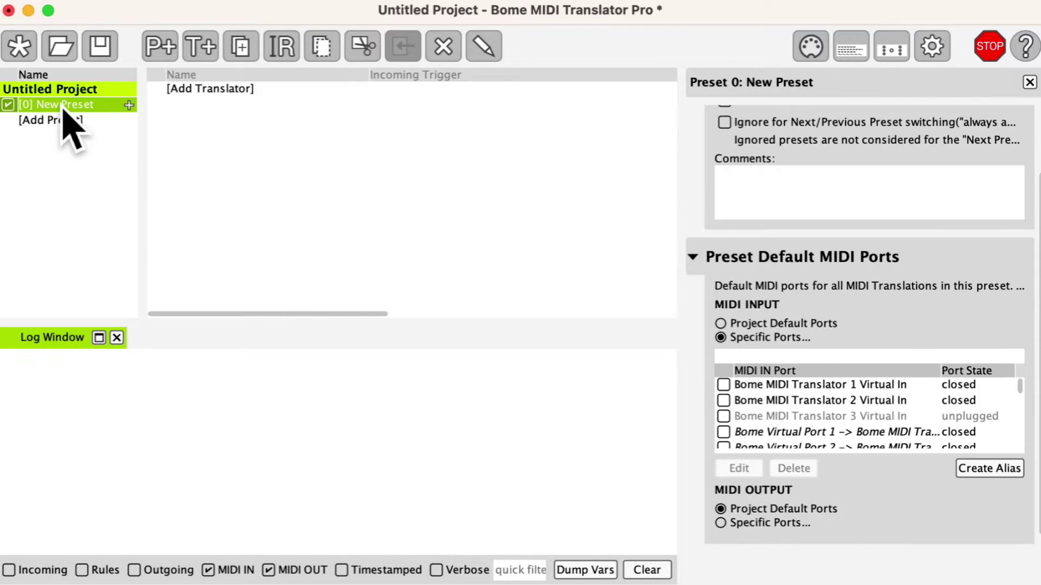
pyautogui.click(64, 105)
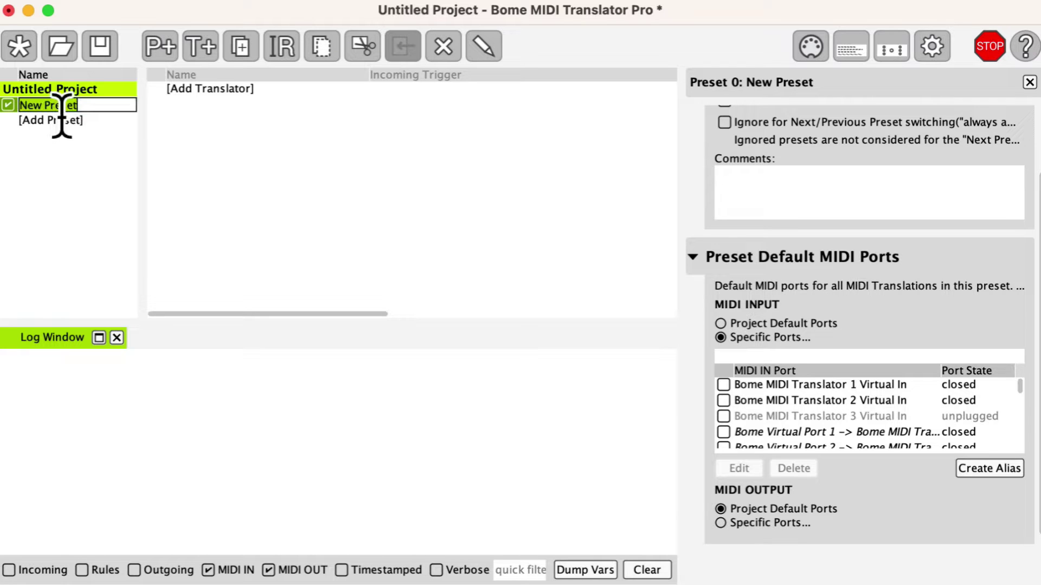
pyautogui.write('Perform-w-parameters')
pyautogui.press('Return')
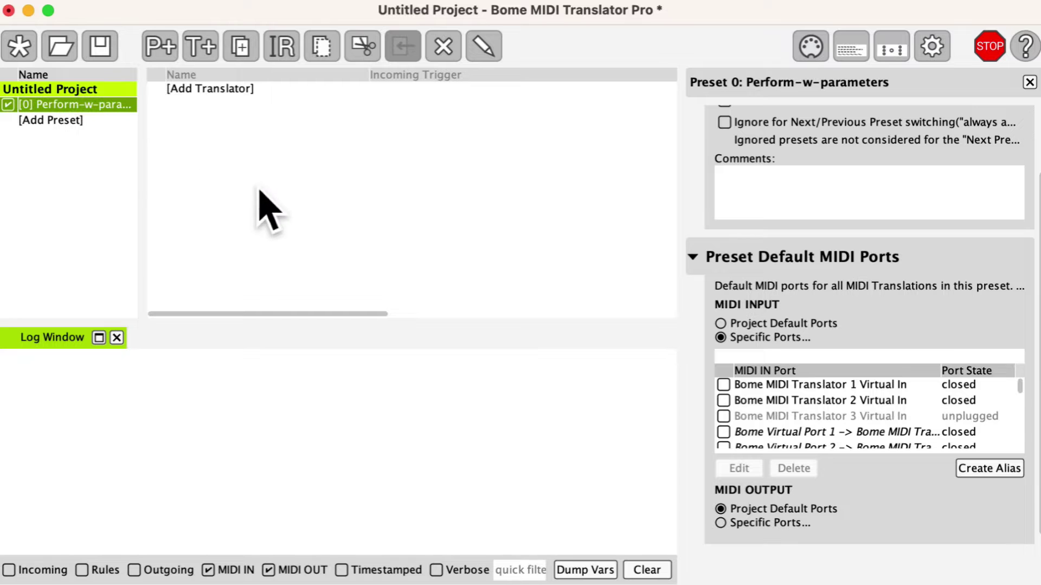
pyautogui.click(754, 401)
pyautogui.scroll(-5, 757, 407)
pyautogui.click(736, 426)
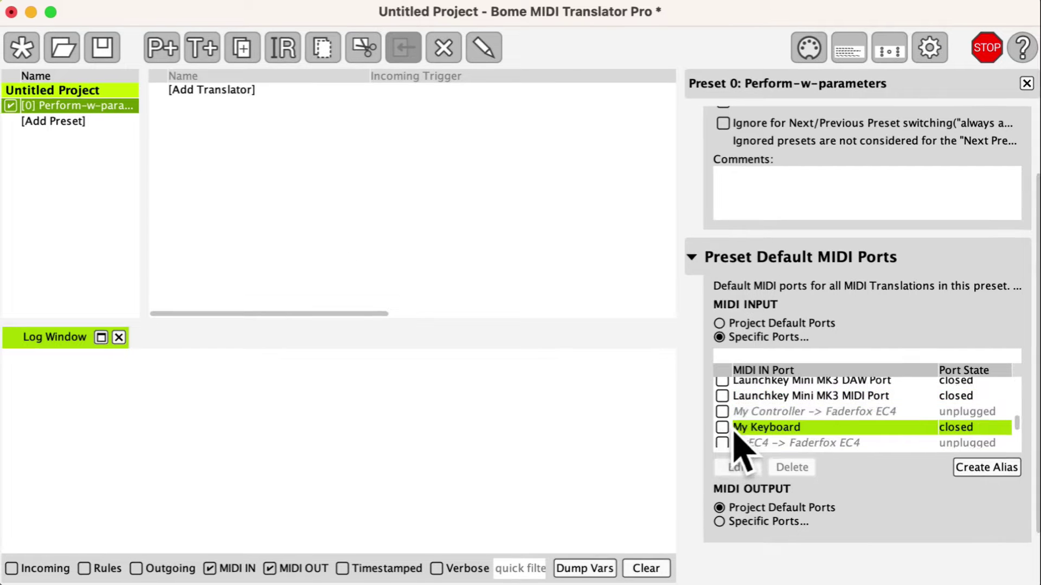
# Step: Add a new translator named Perform
pyautogui.doubleClick(187, 89)
pyautogui.write('Perform')
pyautogui.press('Return')
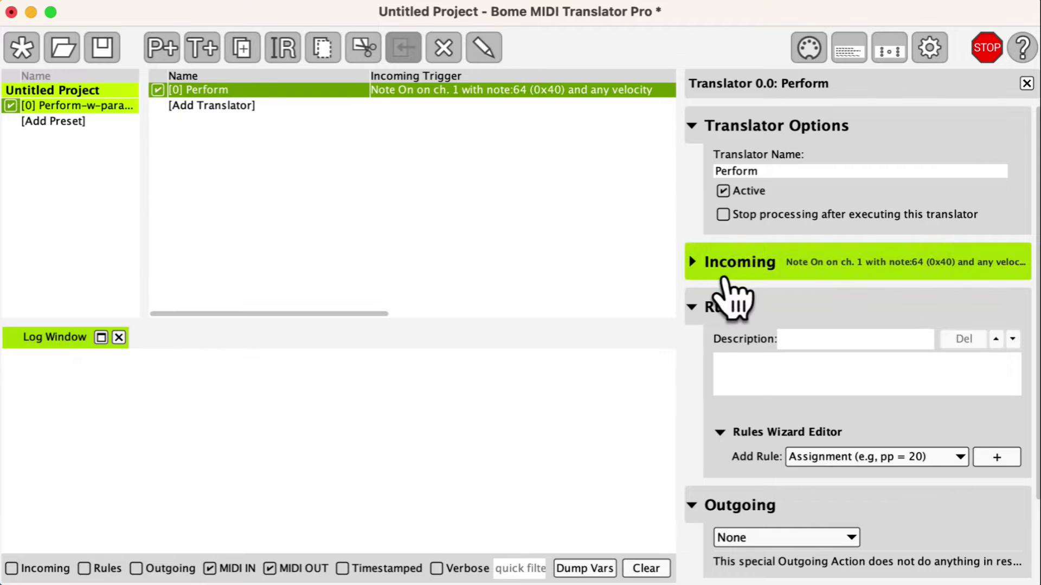
# Step: Set the incoming trigger to Perform 'ActionWithParams' with parameter pp
pyautogui.click(724, 281)
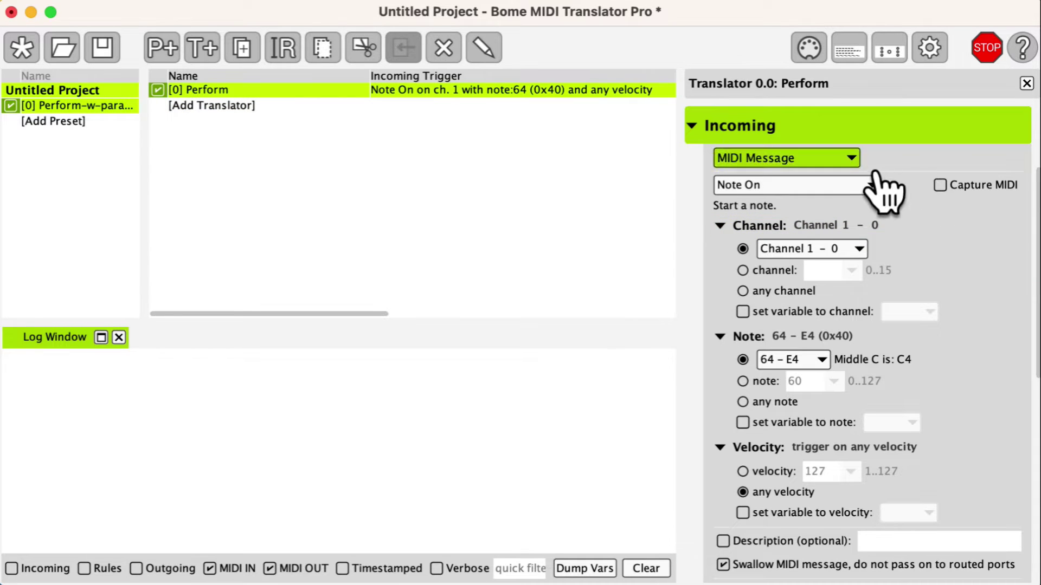
pyautogui.click(815, 161)
pyautogui.click(748, 284)
pyautogui.click(812, 303)
pyautogui.write('ActionWithParams')
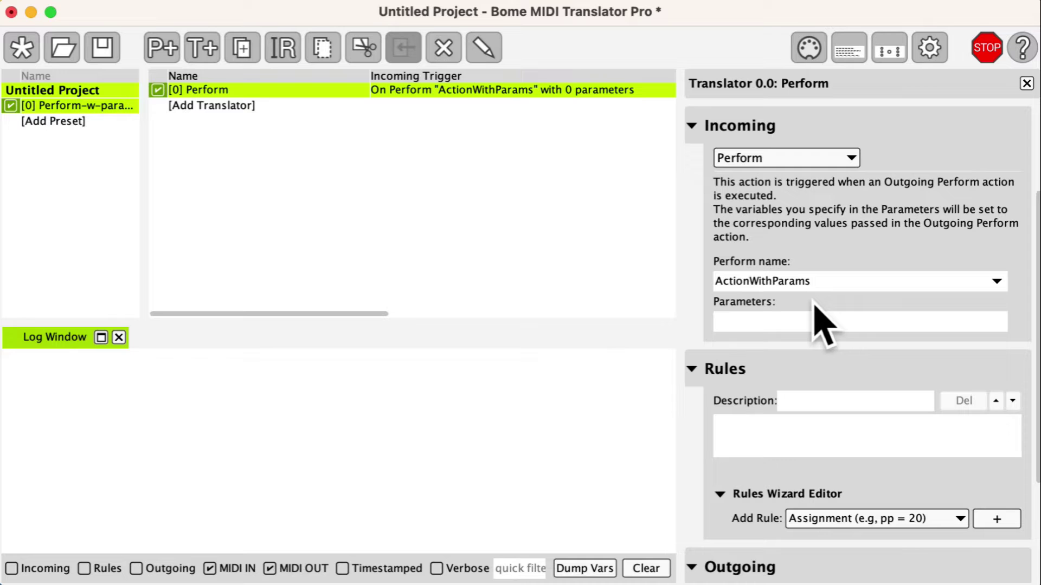
pyautogui.click(813, 328)
pyautogui.write('pp')
# Step: Add the rule Log 'Incoming message was triggered with parameter %pp%'
pyautogui.scroll(-3, 807, 329)
pyautogui.click(755, 309)
pyautogui.write("Log 'Incoming message was triggered")
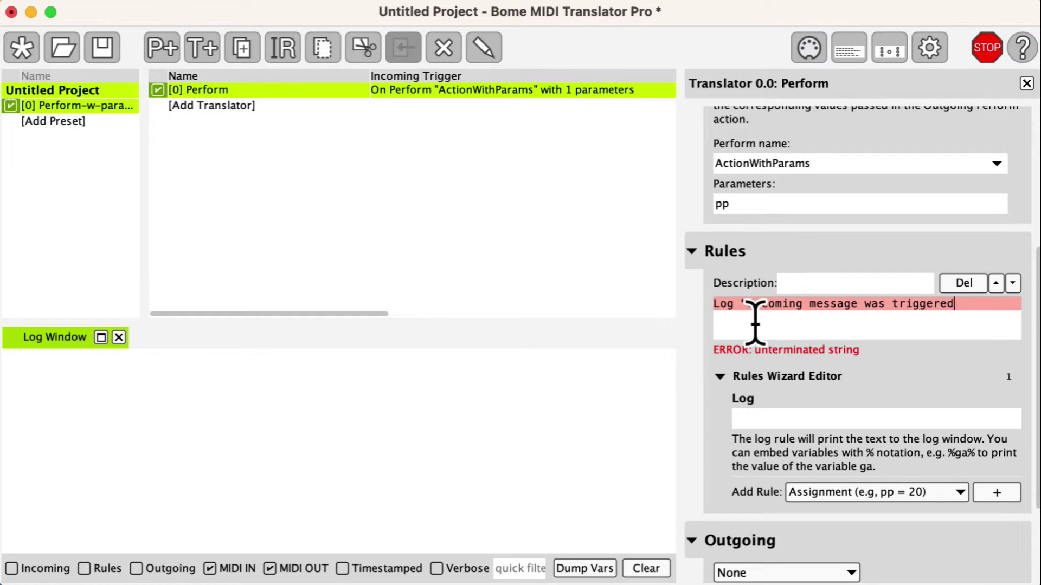
pyautogui.write(" with parameter %pp%'")
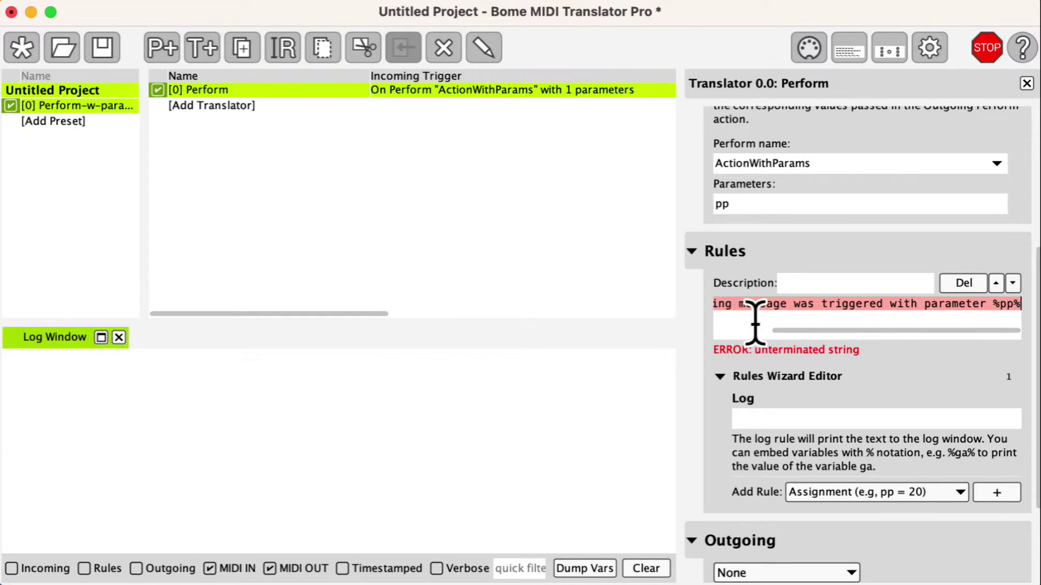
pyautogui.press('Return')
pyautogui.press('Escape')
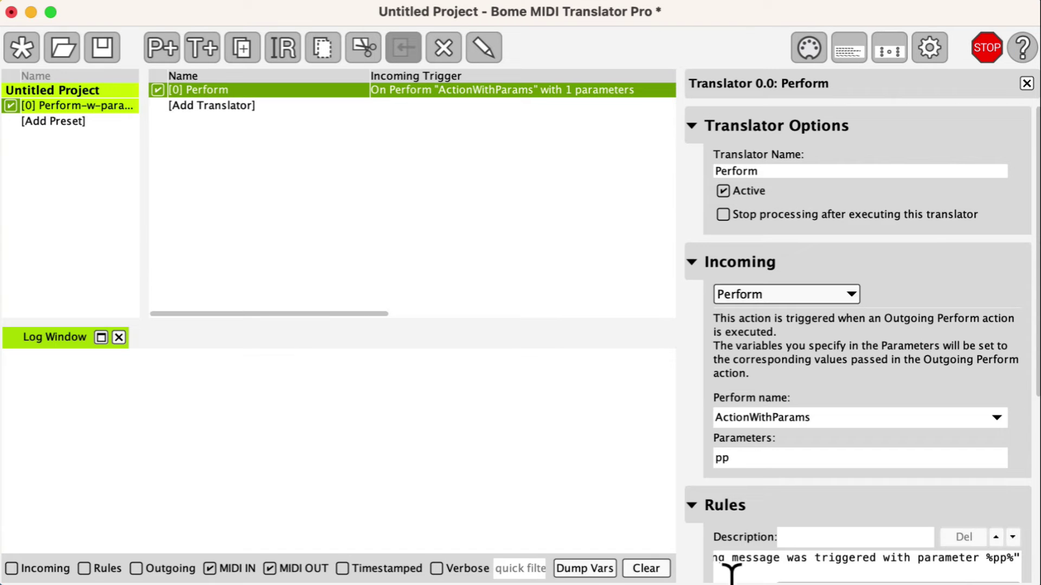
pyautogui.click(233, 106)
# Step: Add a second translator named Note to Perform
pyautogui.doubleClick(233, 107)
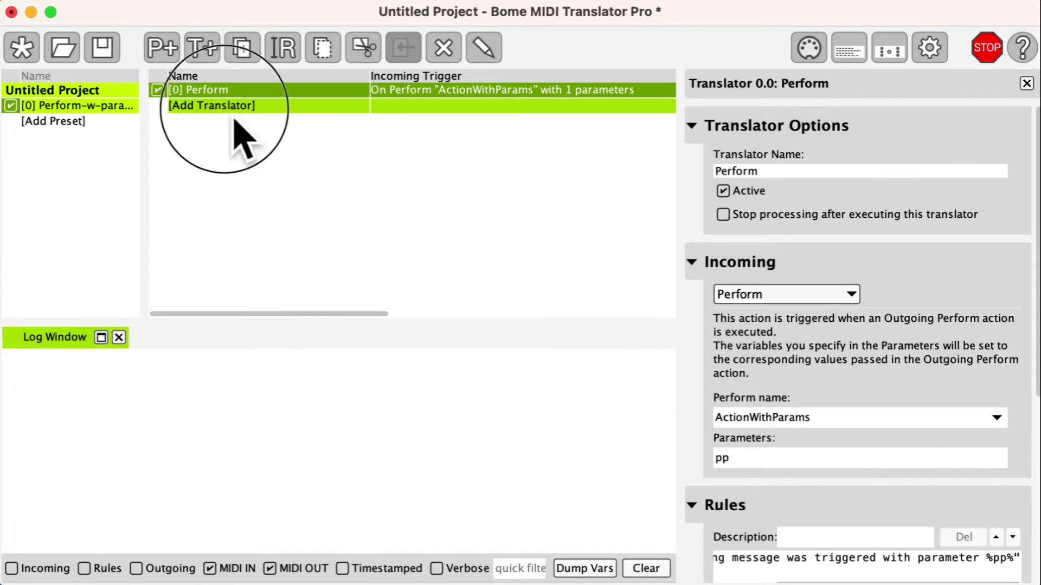
pyautogui.write('Note to Perform')
pyautogui.press('Return')
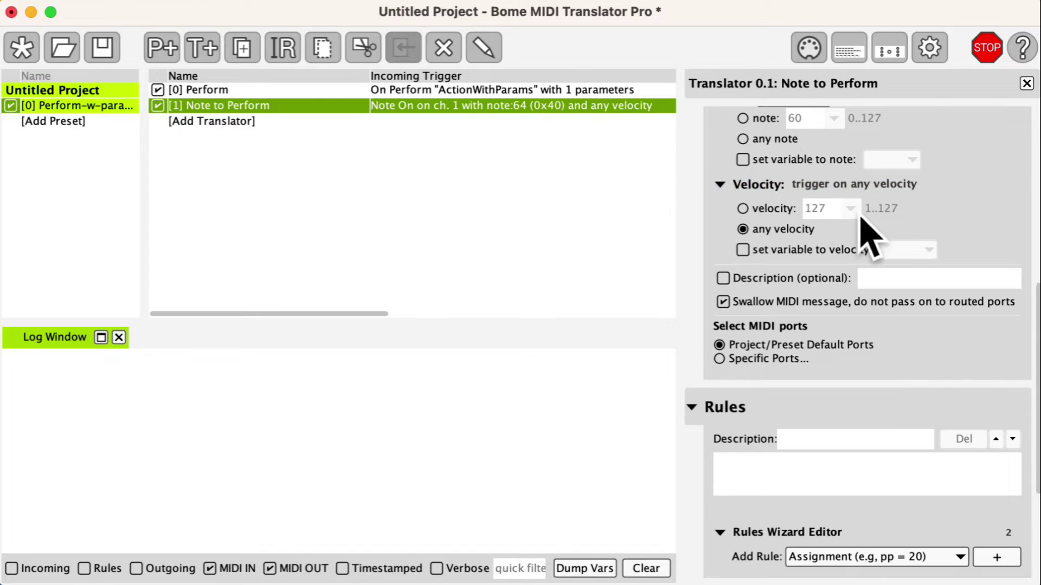
pyautogui.scroll(5, 870, 217)
pyautogui.scroll(2, 881, 203)
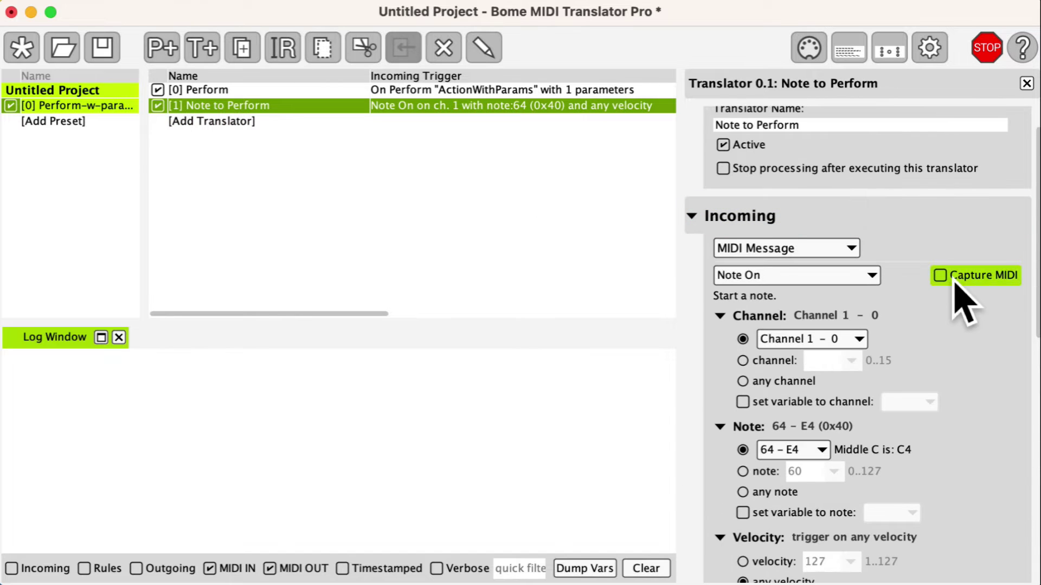
# Step: Set its trigger to the captured Note On channel 1, note 48, at any velocity
pyautogui.click(944, 276)
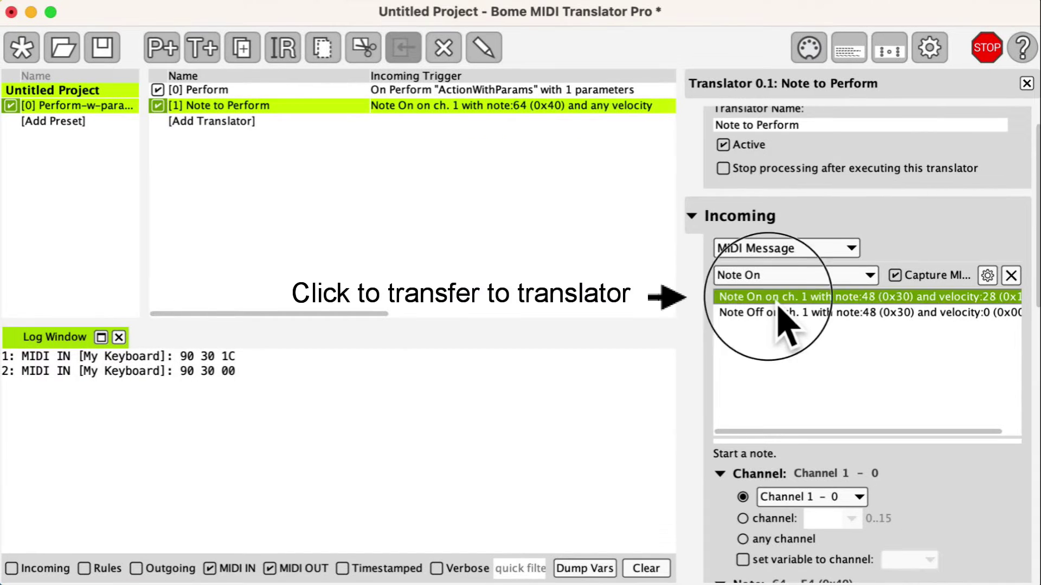
pyautogui.click(786, 297)
pyautogui.scroll(-2, 819, 373)
pyautogui.scroll(-6, 821, 377)
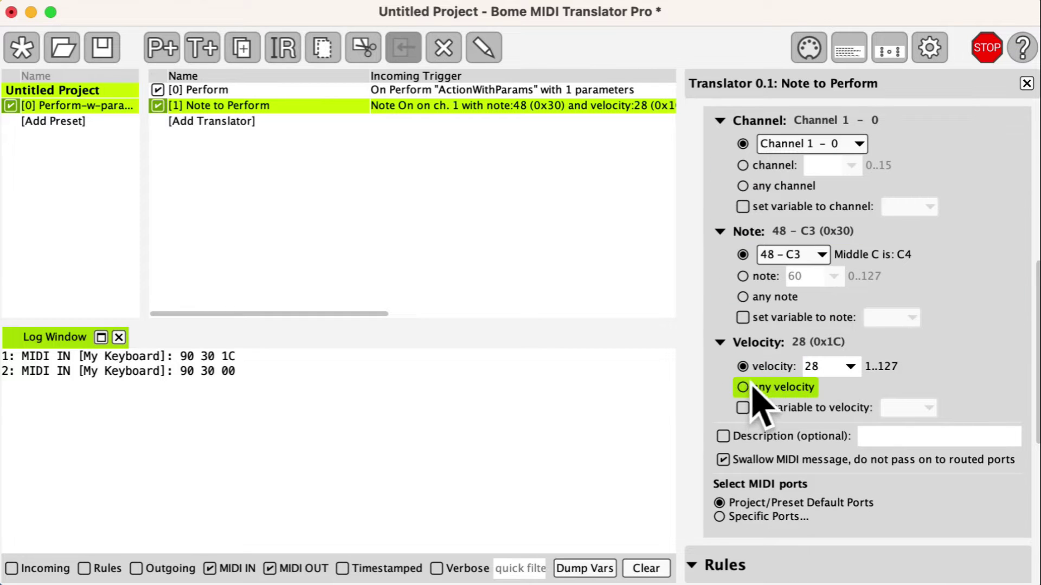
pyautogui.click(753, 388)
pyautogui.scroll(-6, 797, 429)
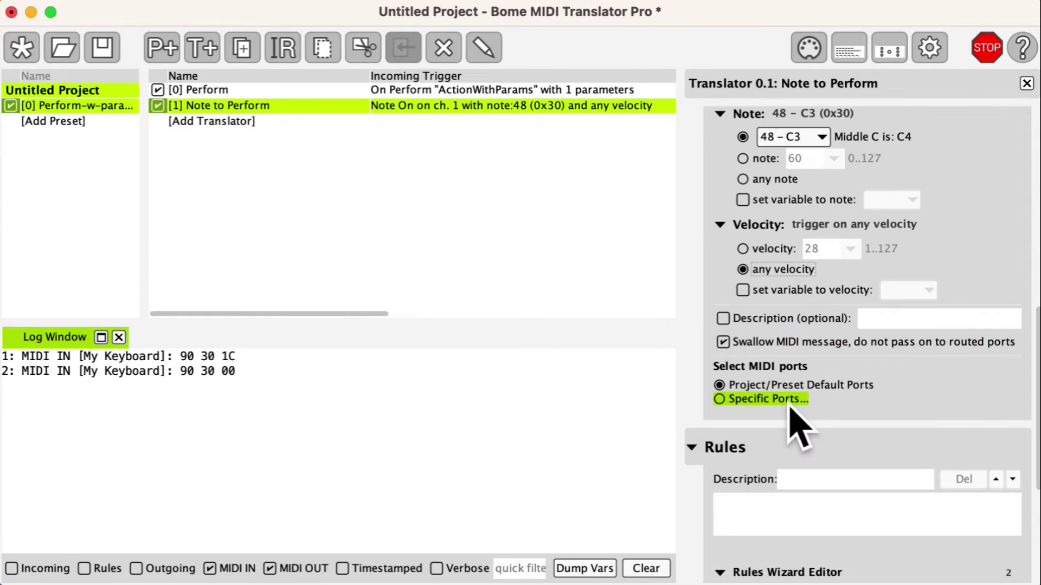
# Step: Make the outgoing action Perform 'ActionWithParams' with parameter 1, then clear the log for testing
pyautogui.click(822, 442)
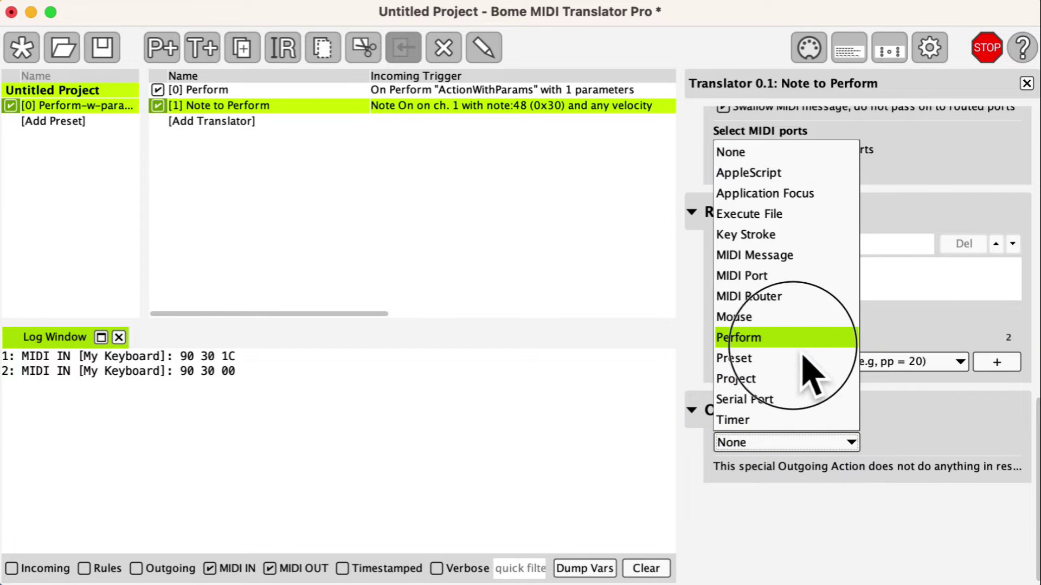
pyautogui.click(781, 337)
pyautogui.scroll(-4, 780, 320)
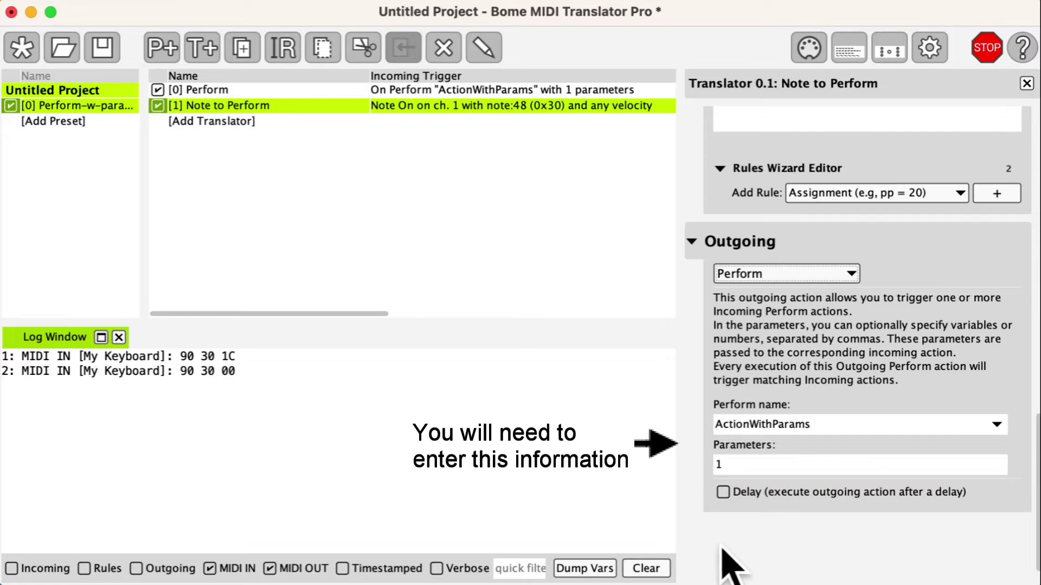
pyautogui.click(642, 568)
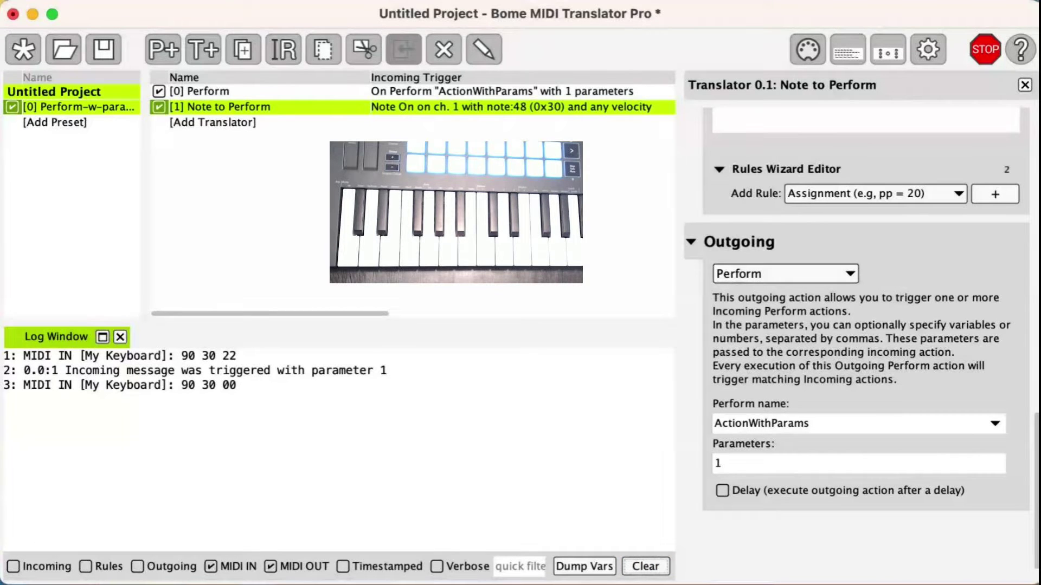
pyautogui.scroll(10, 954, 515)
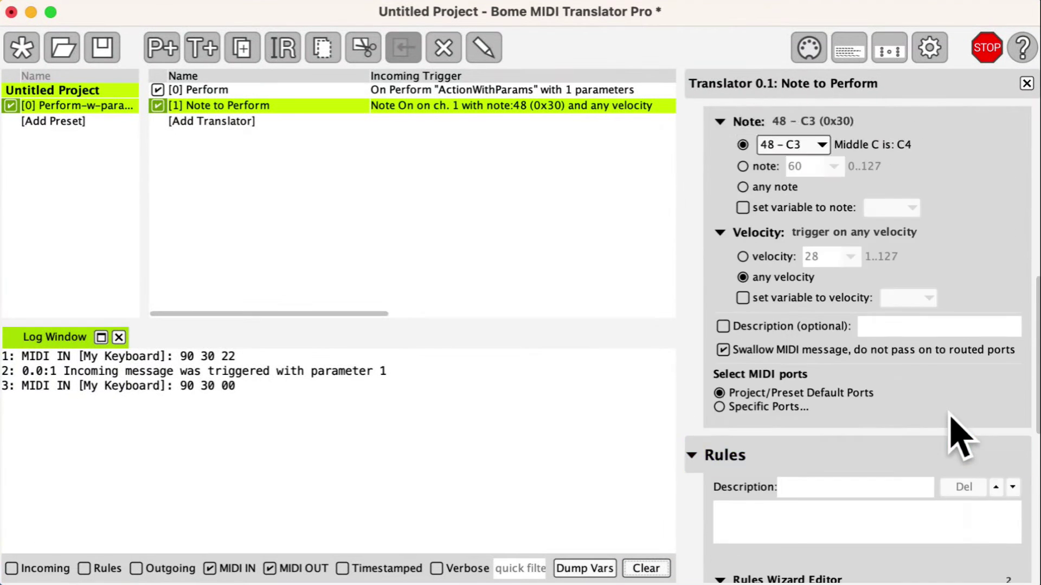
# Step: Make the trigger fire on any note and store the note number in variable uu
pyautogui.click(747, 369)
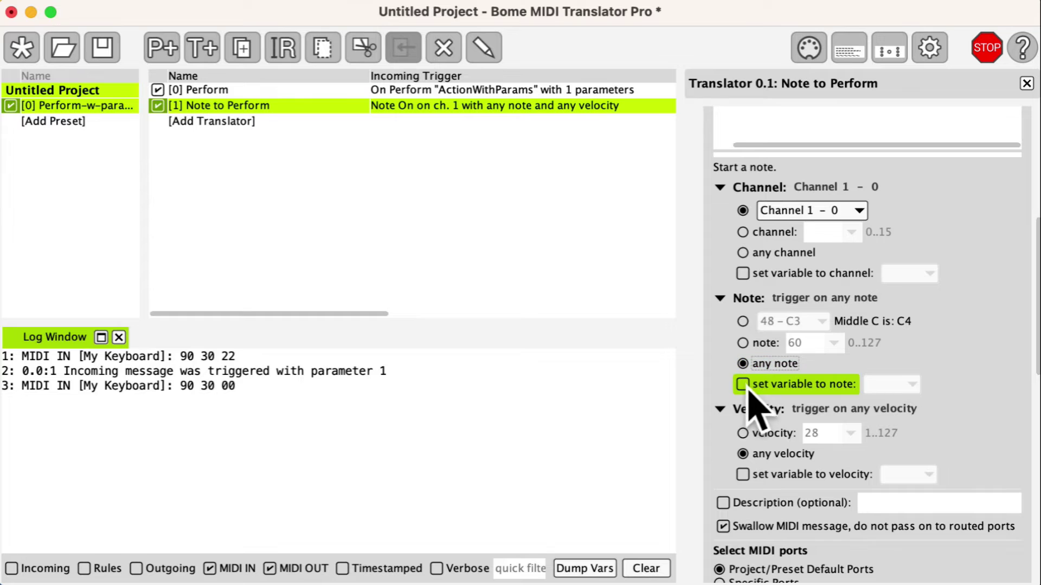
pyautogui.click(754, 385)
pyautogui.click(912, 401)
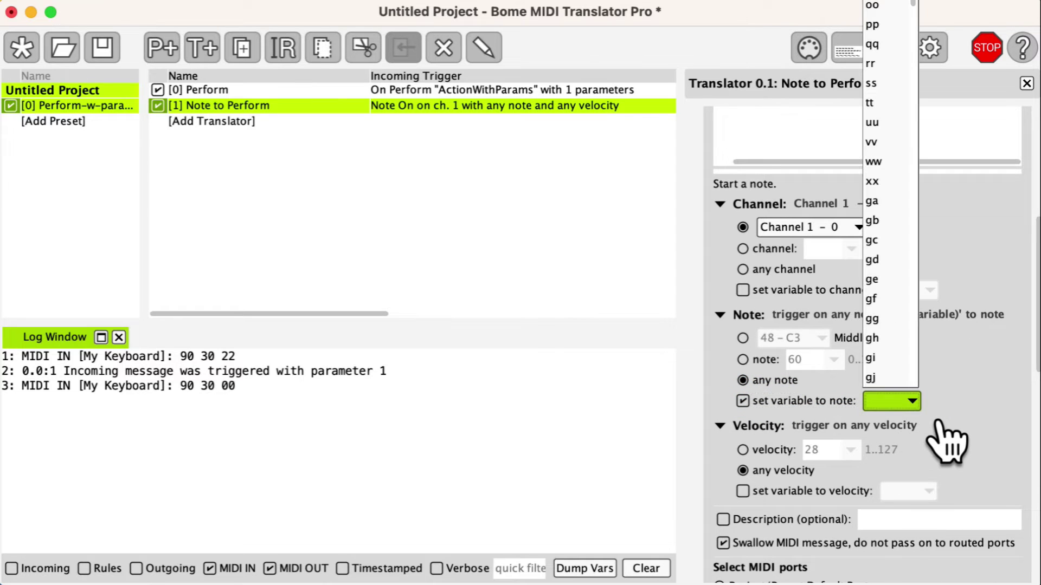
pyautogui.click(874, 122)
pyautogui.scroll(-10, 984, 298)
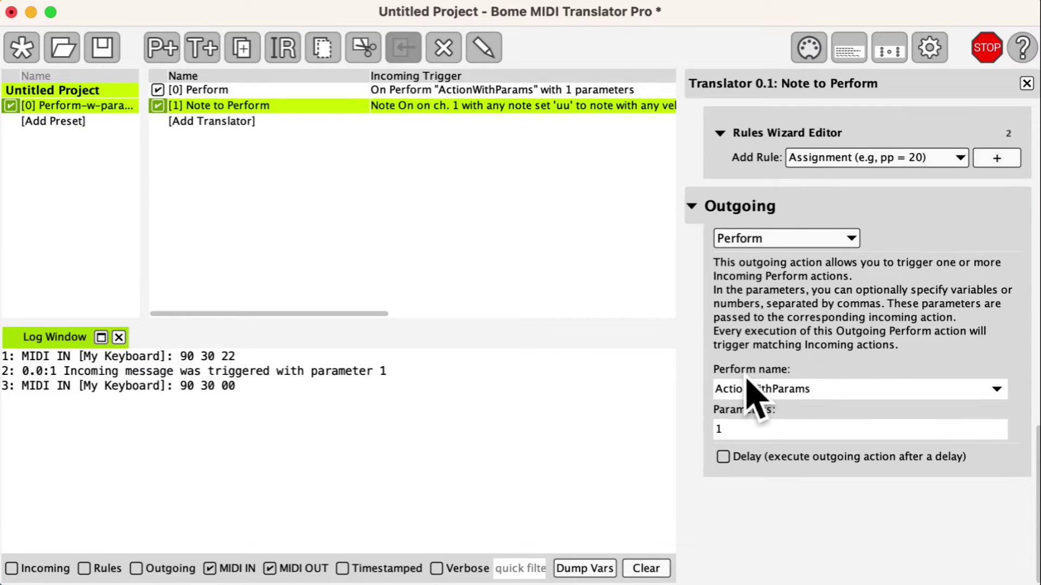
# Step: Pass uu as the outgoing Perform parameter and clear the log for testing
pyautogui.doubleClick(719, 430)
pyautogui.write('uu')
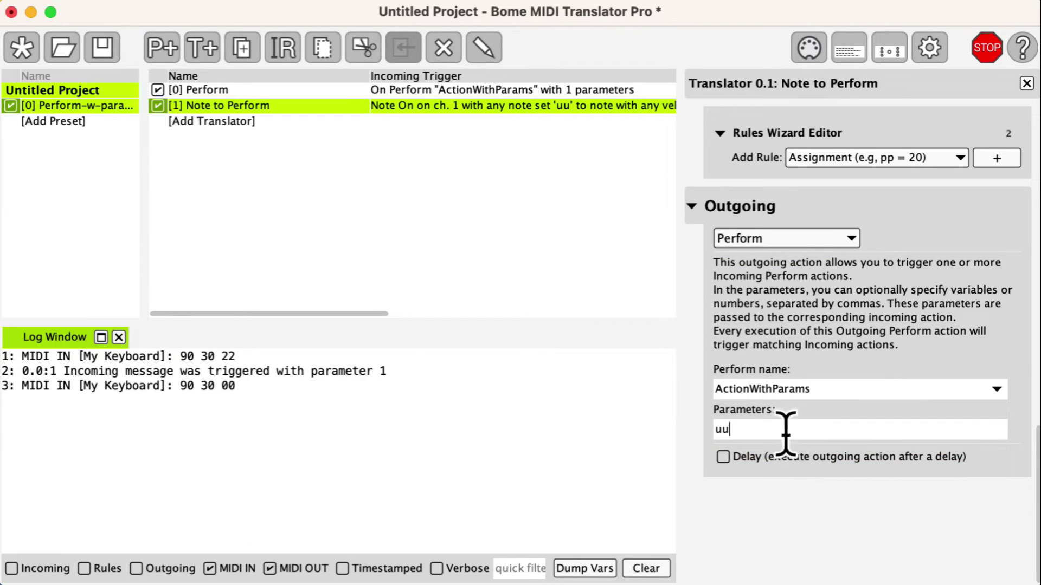
pyautogui.click(657, 569)
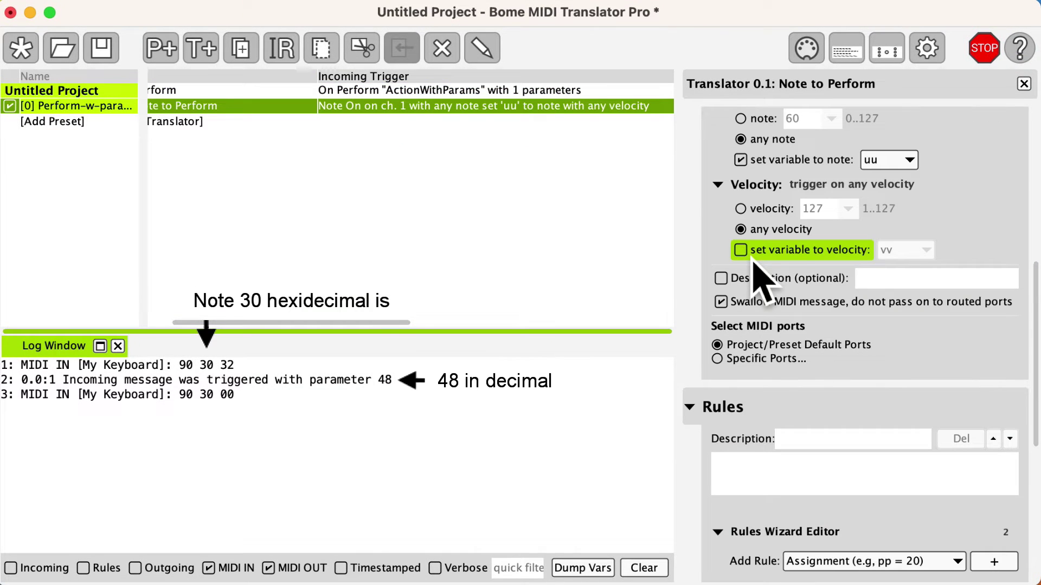
# Step: Store the incoming velocity in vv and extend the outgoing Parameters to uu,vv
pyautogui.click(753, 255)
pyautogui.scroll(-2, 838, 322)
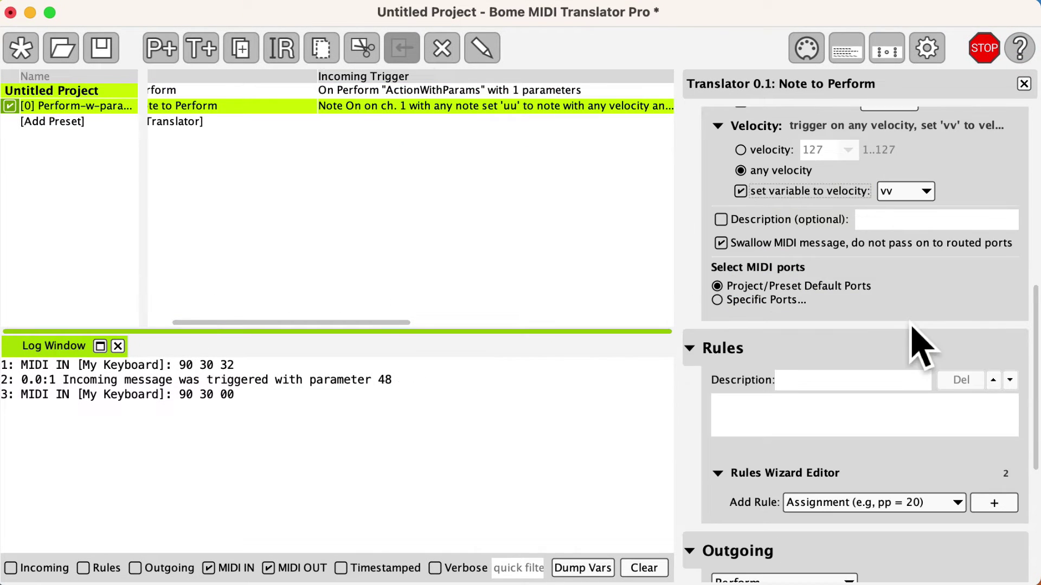
pyautogui.scroll(-4, 922, 347)
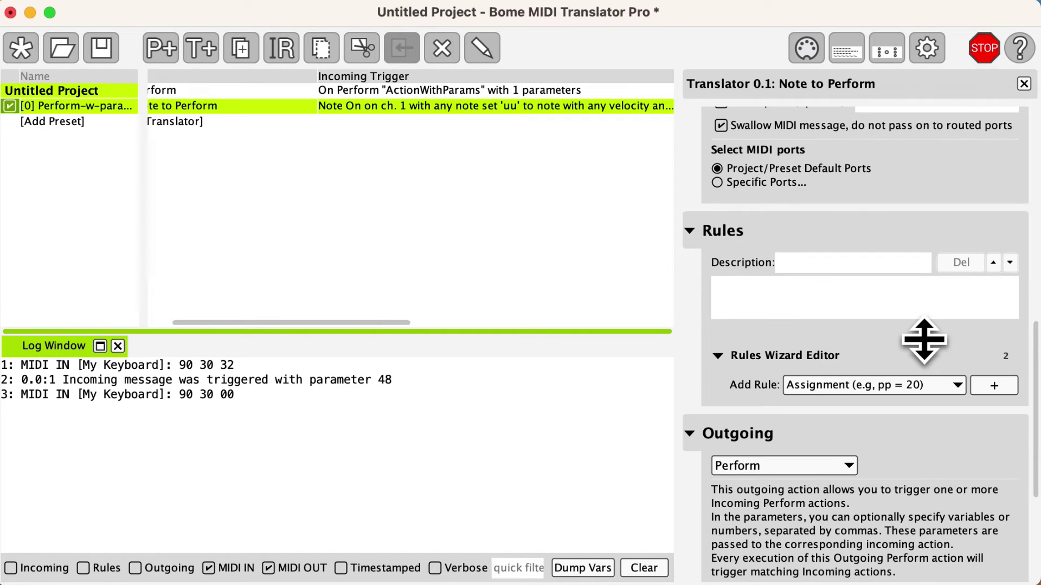
pyautogui.scroll(-6, 924, 340)
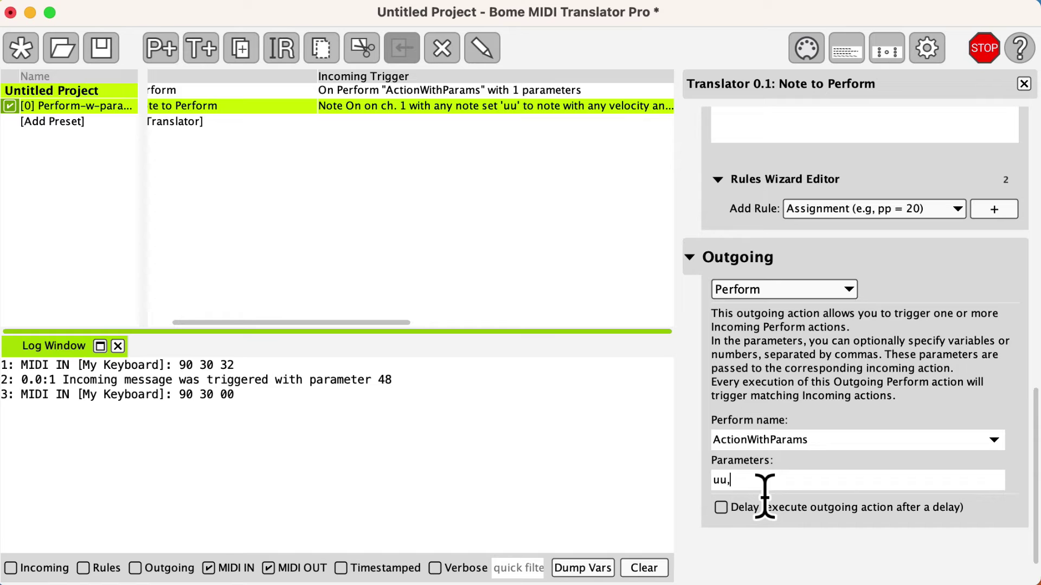
pyautogui.write('vv')
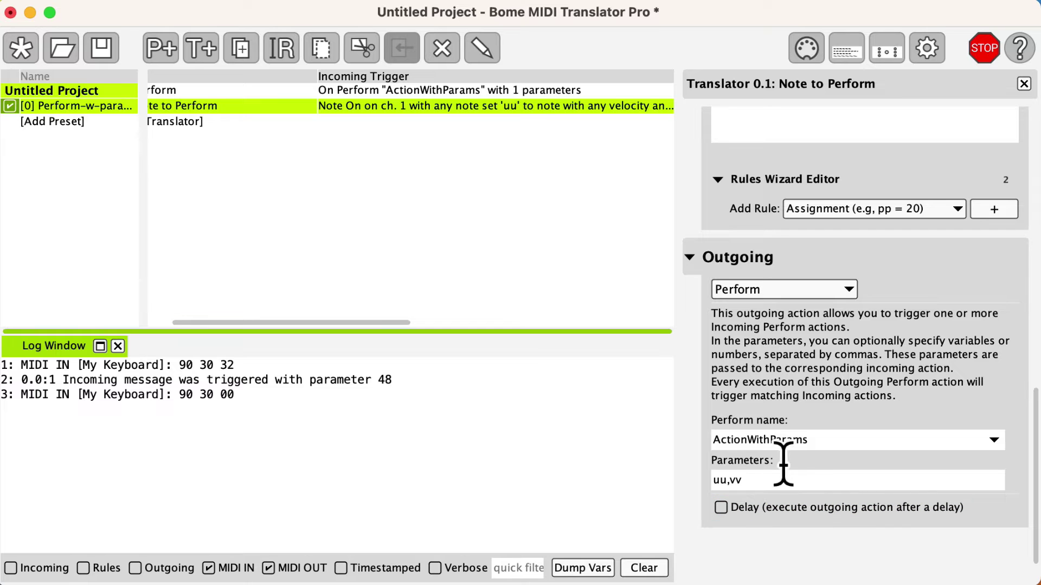
# Step: Rewrite the Perform translator's Log rule to report parameter 1 and parameter 2
pyautogui.click(472, 93)
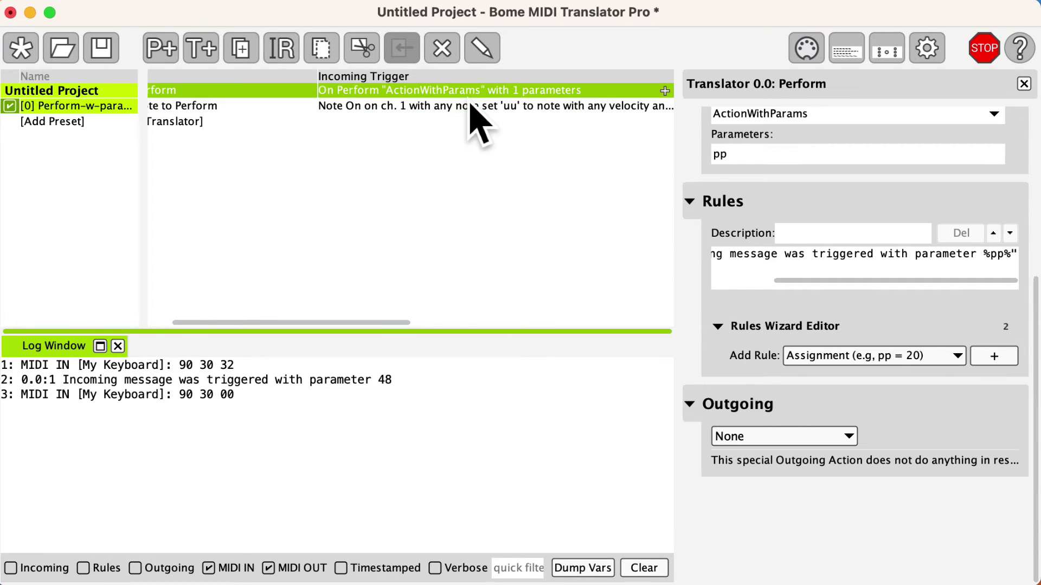
pyautogui.moveTo(762, 279); pyautogui.dragTo(759, 263)
pyautogui.press('BackSpace')
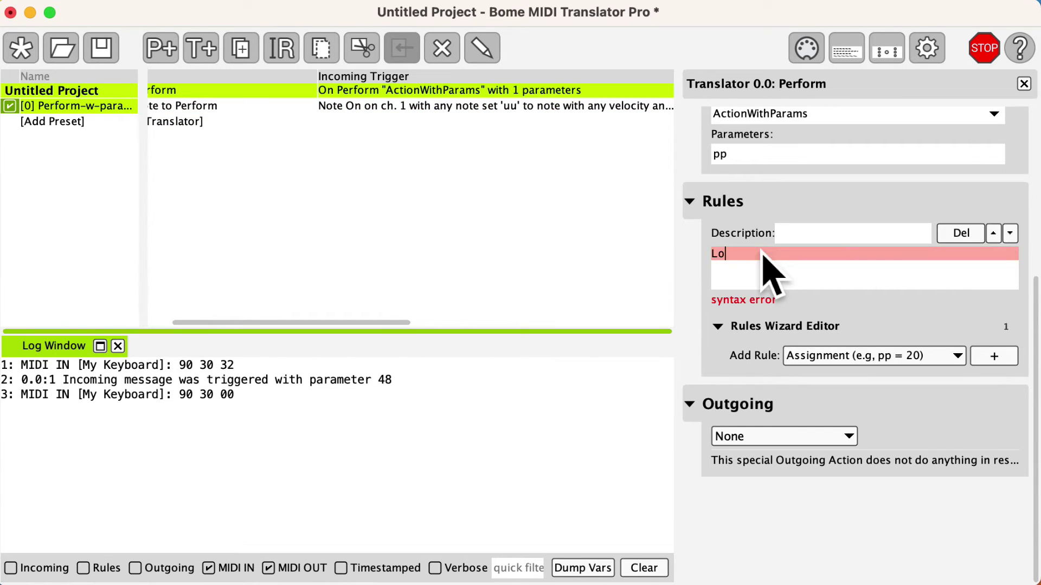
pyautogui.write('"Incoming message')
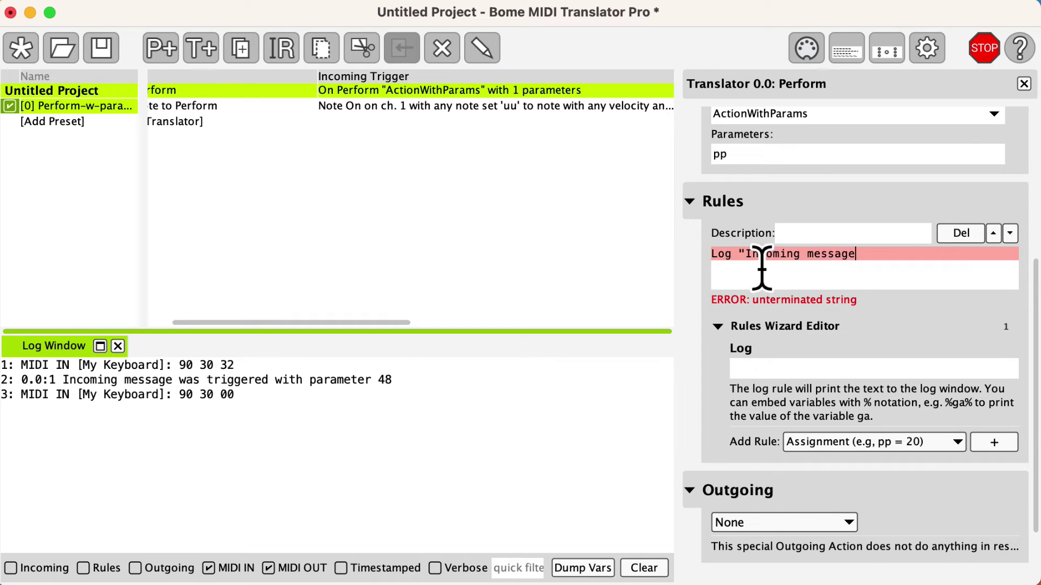
pyautogui.write(' was triggered with')
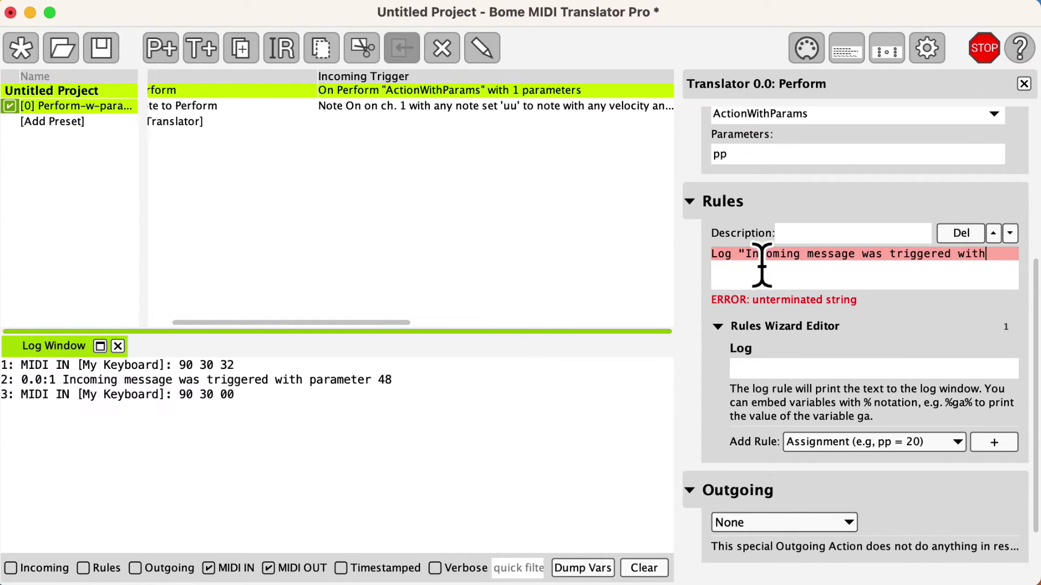
pyautogui.write(' parameter 1 %pp% an')
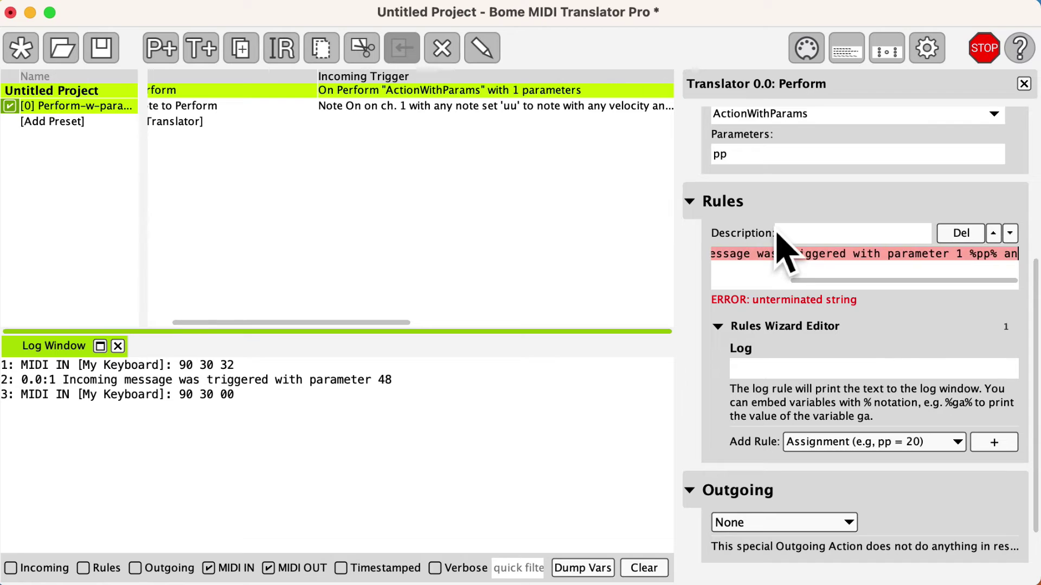
pyautogui.write('d parameter 2 %pp%"')
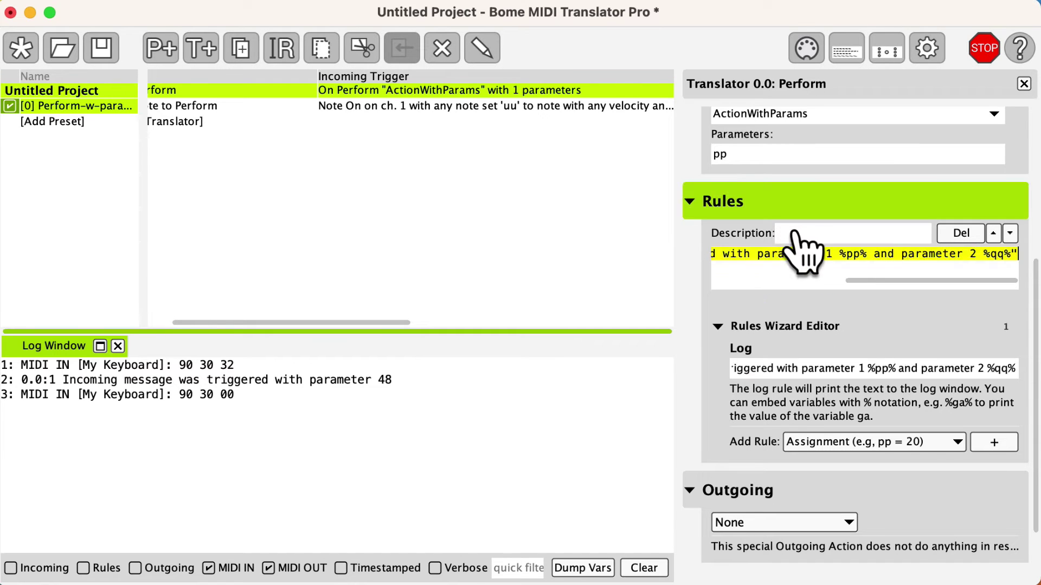
pyautogui.press('Return')
# Step: Extend the Perform translator's parameters to pp,qq and clear the log
pyautogui.click(764, 162)
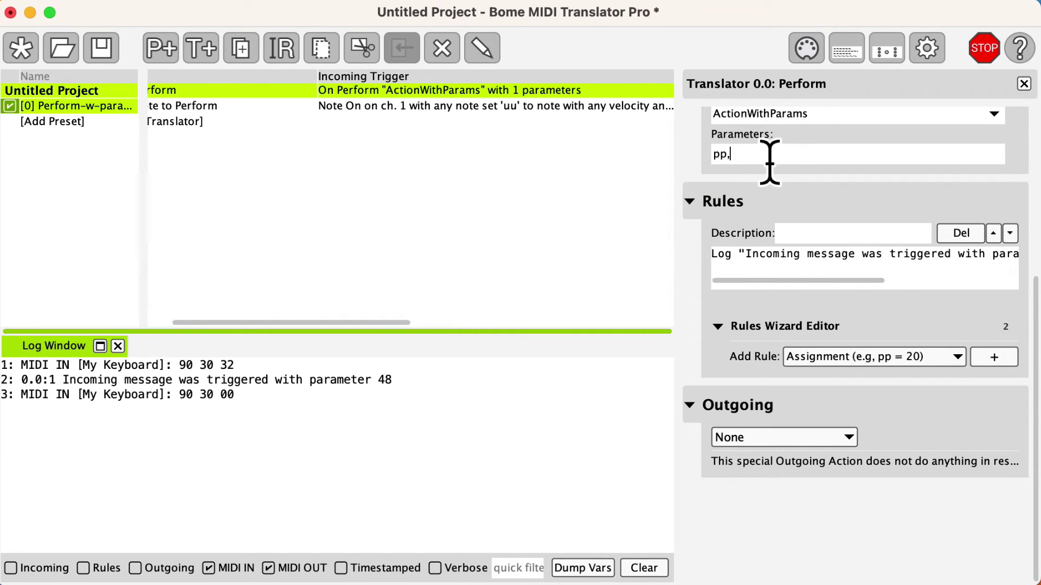
pyautogui.write(',qq')
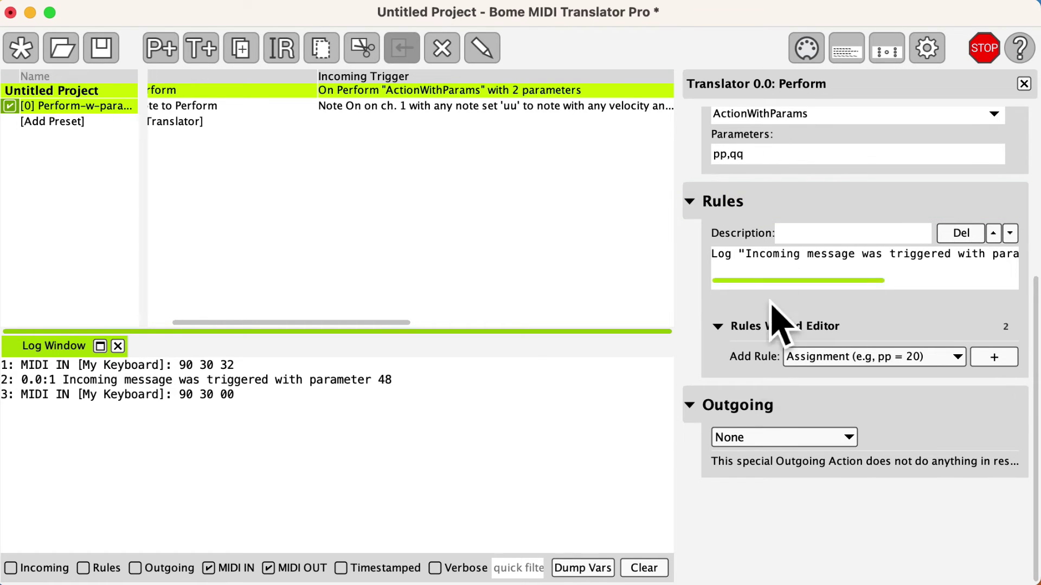
pyautogui.click(661, 568)
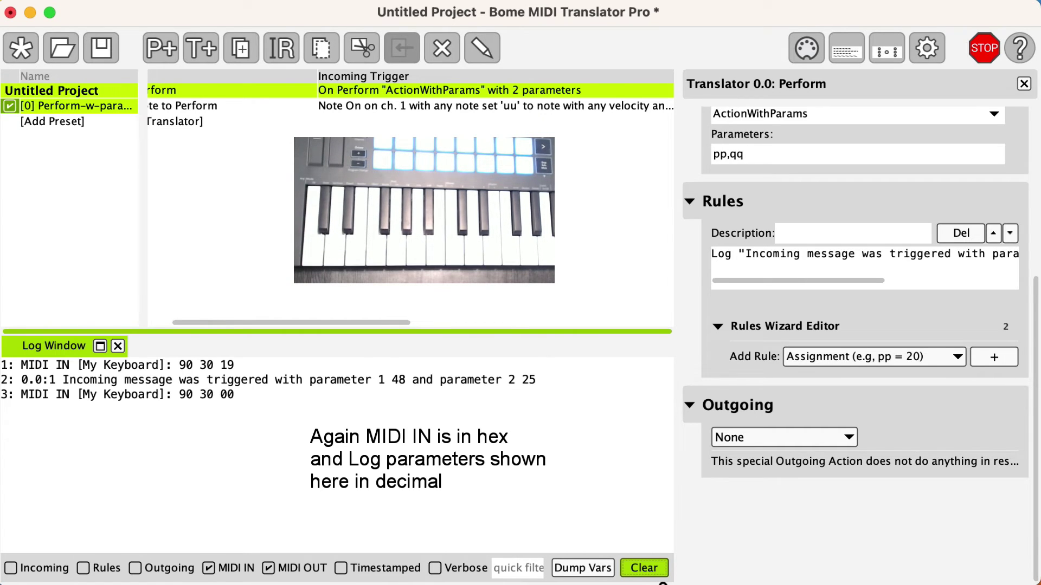
pyautogui.click(435, 112)
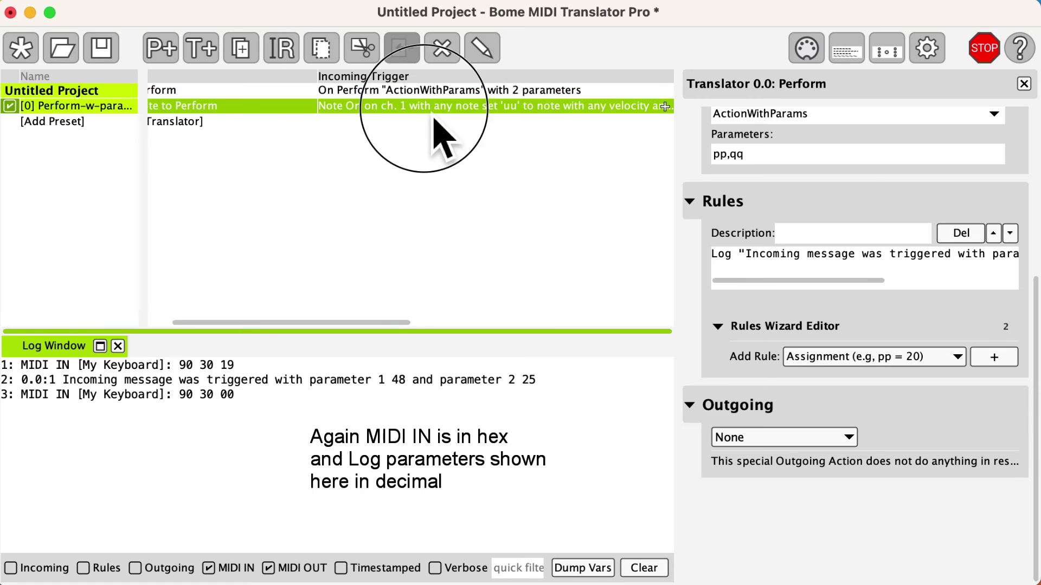
# Step: Add the rules qq=uu*vv and tt=uu%12 to Note to Perform
pyautogui.scroll(-5, 857, 337)
pyautogui.click(776, 389)
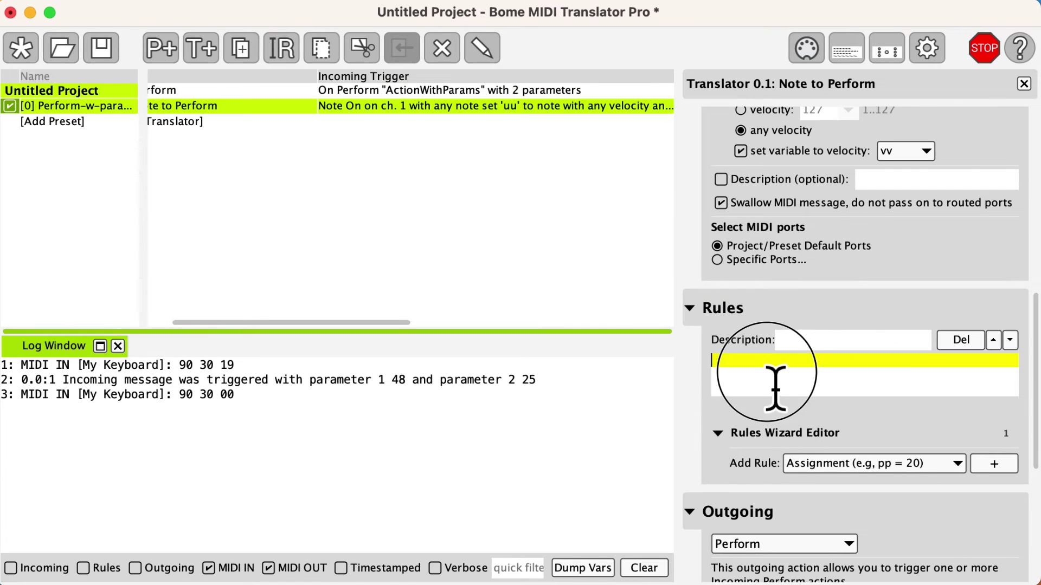
pyautogui.write('qq=uu*vv')
pyautogui.press('Return')
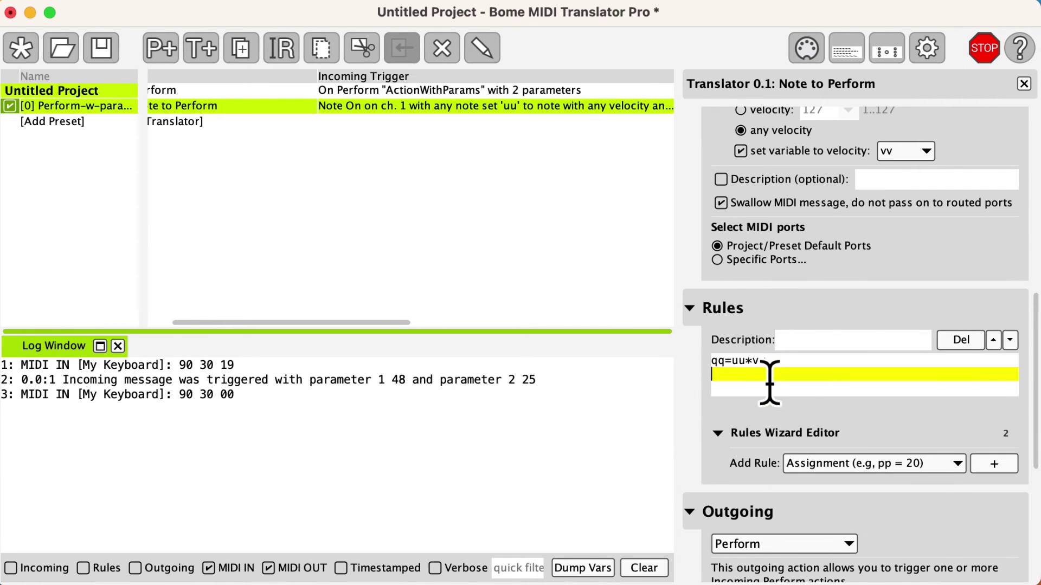
pyautogui.write('tt=uu%12')
pyautogui.press('Return')
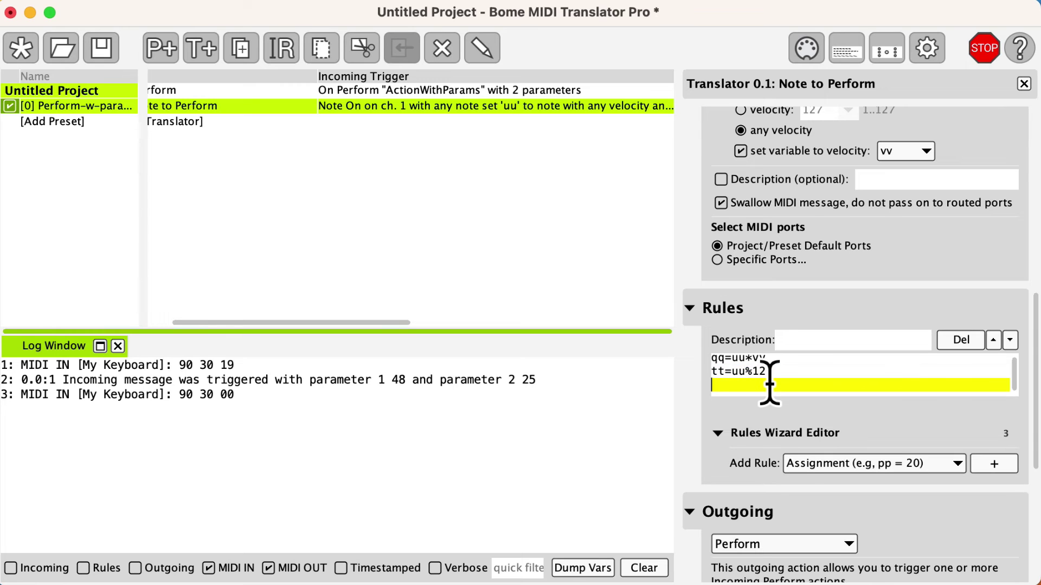
# Step: Replace the outgoing Perform parameters uu,vv with qq,tt
pyautogui.scroll(-3, 770, 385)
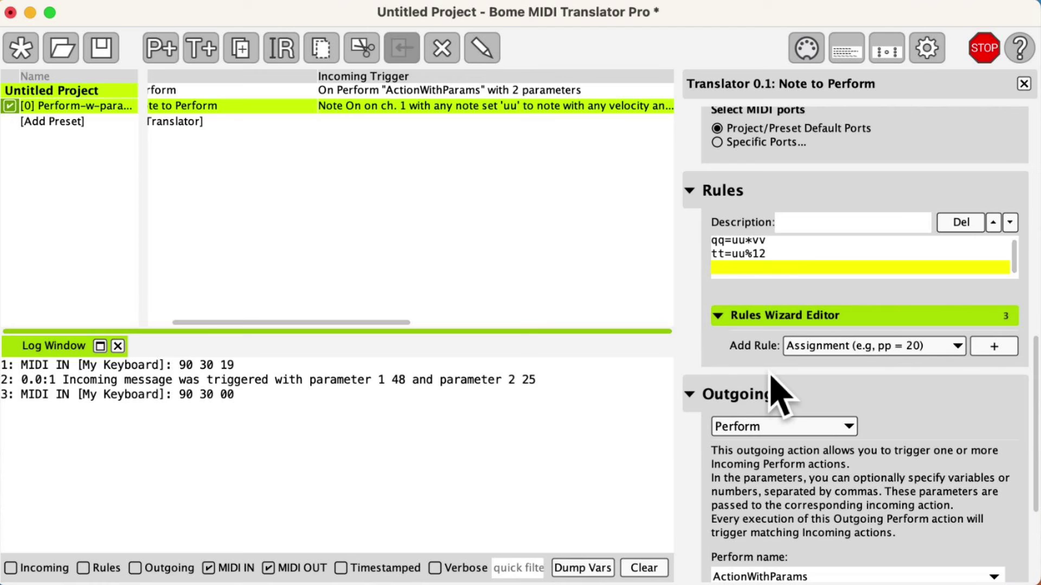
pyautogui.scroll(-5, 778, 393)
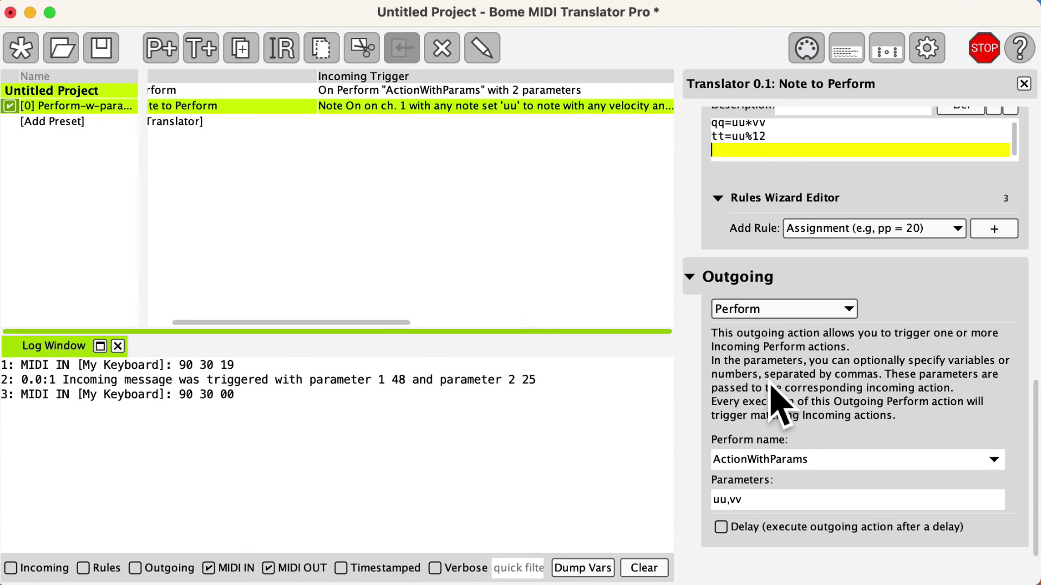
pyautogui.moveTo(767, 441); pyautogui.dragTo(699, 441)
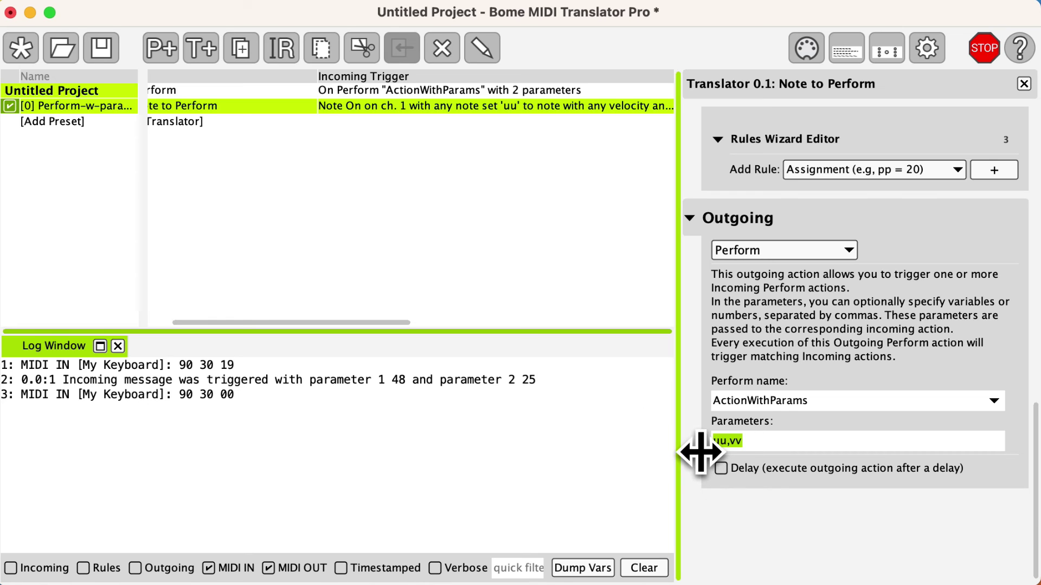
pyautogui.write('qq,tt')
# Step: Clear the Log Window before testing the new rules
pyautogui.click(663, 568)
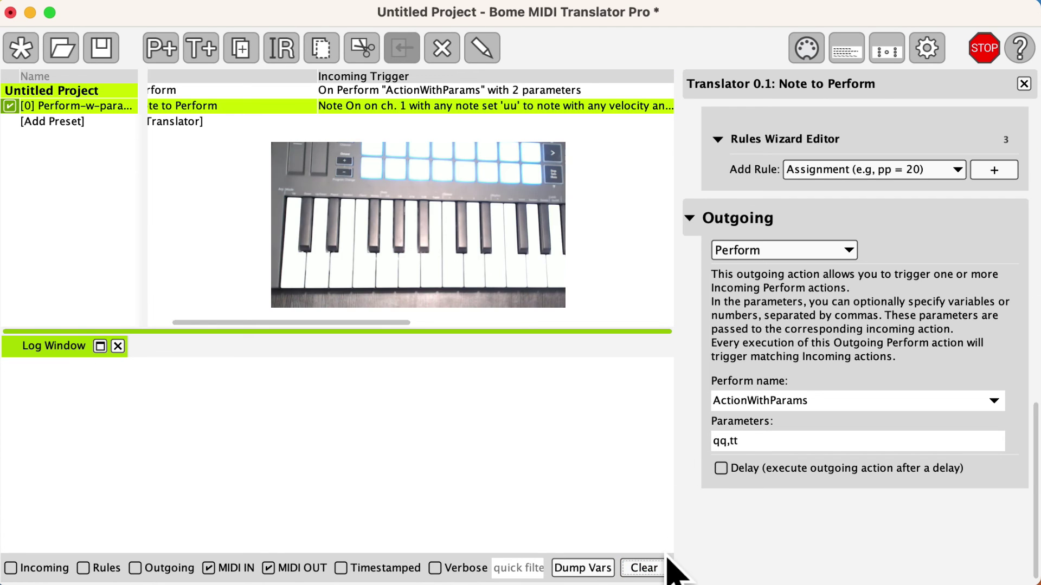